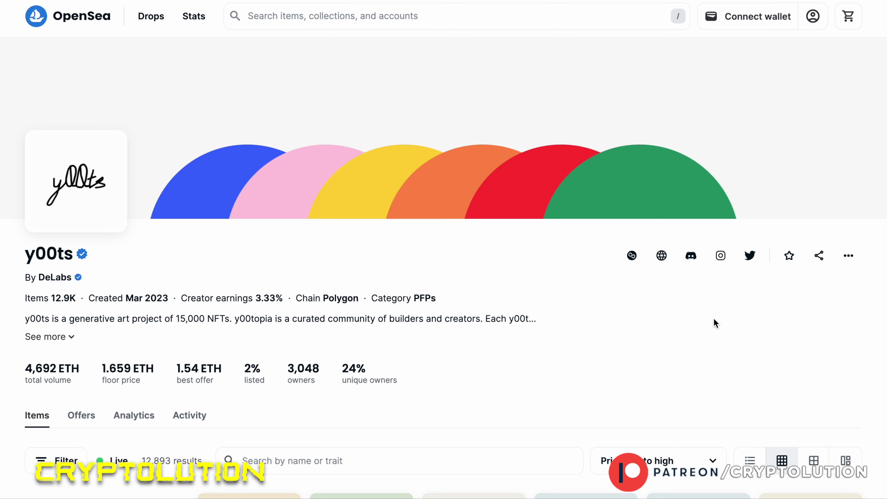
# Step: Open OpenSea's Top collection rankings and find y00ts at #35 with 9.7 ETH volume
pyautogui.scroll(-5, 158, 386)
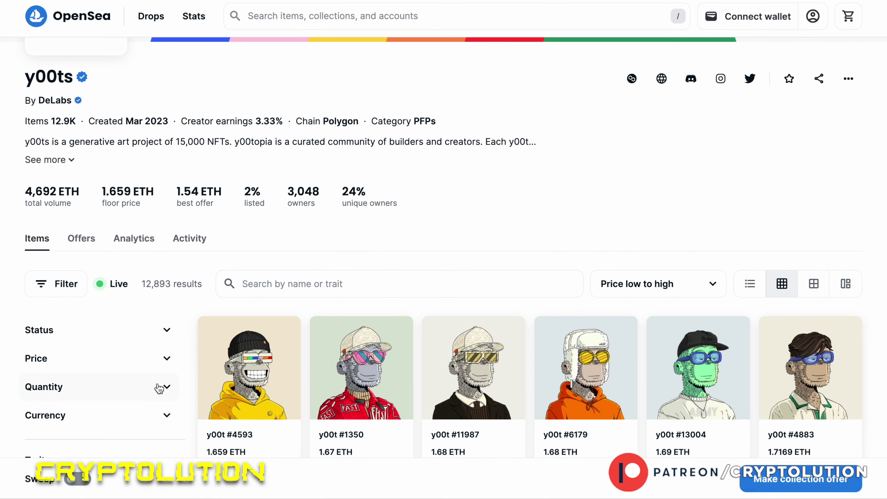
pyautogui.scroll(-5, 328, 395)
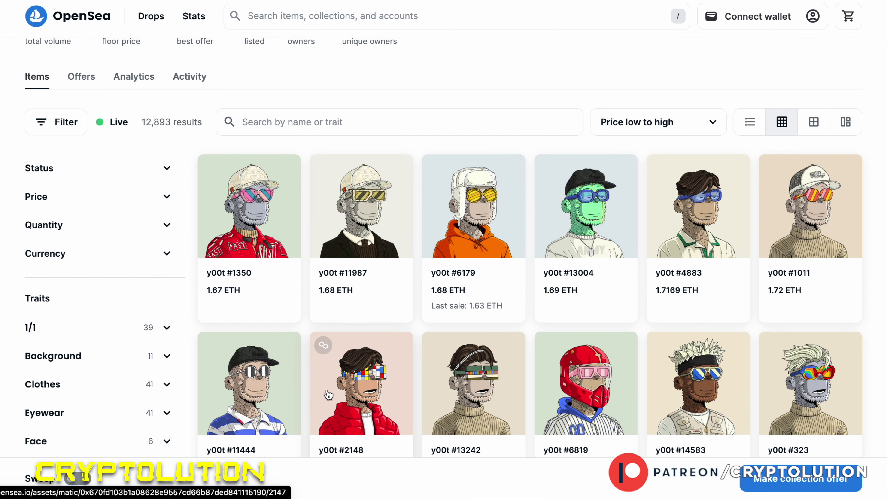
pyautogui.scroll(-4, 328, 395)
pyautogui.scroll(15, 328, 394)
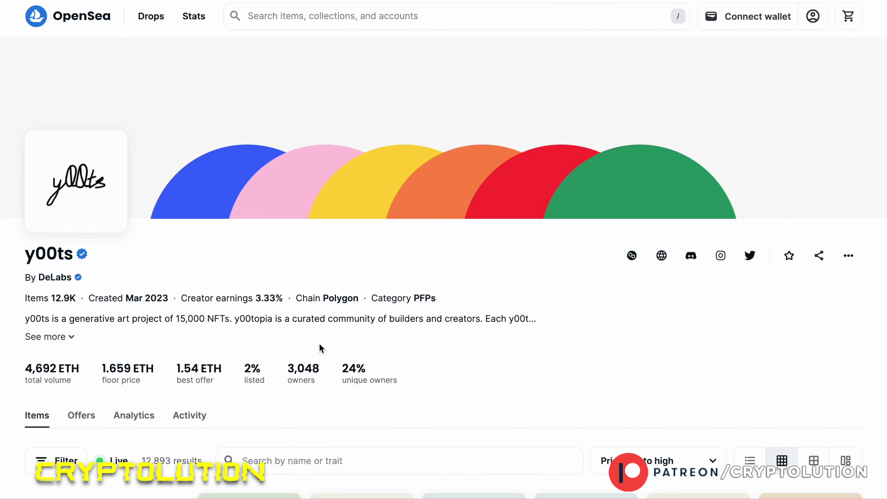
pyautogui.click(194, 16)
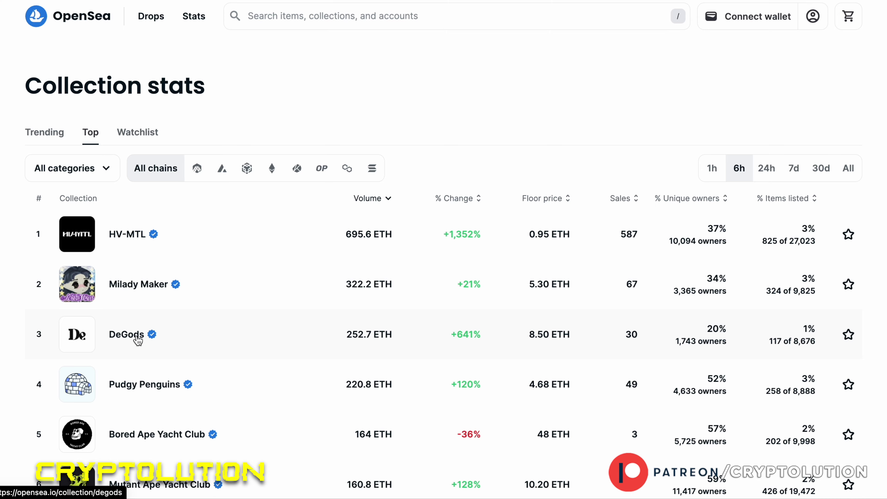
pyautogui.scroll(-20, 137, 341)
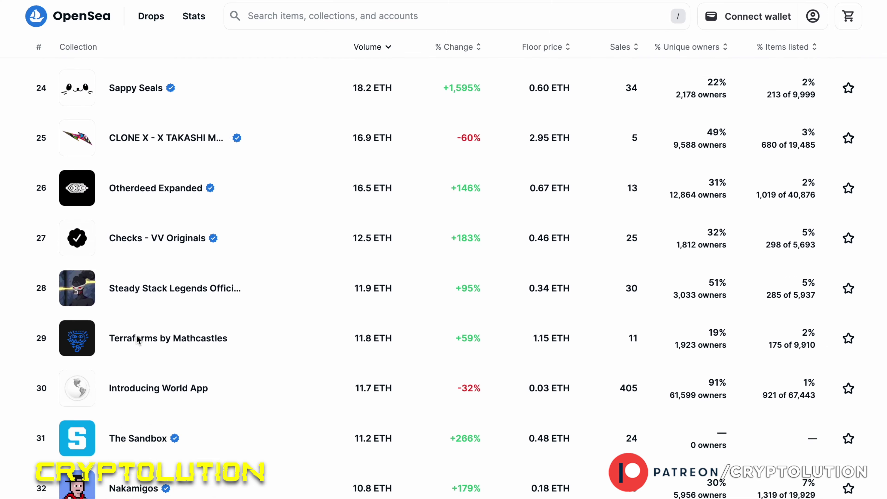
pyautogui.scroll(-10, 137, 341)
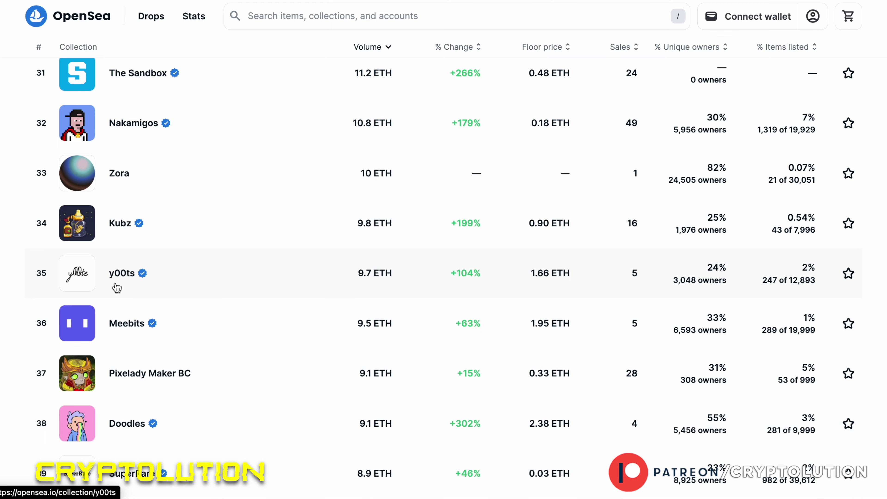
# Step: Open the y00ts collection from the rankings, then the y00t #10939 item listing
pyautogui.click(117, 287)
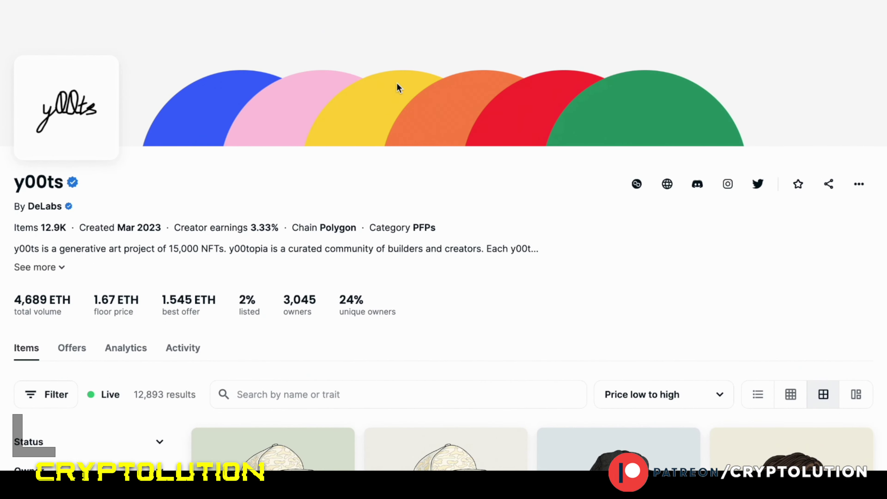
pyautogui.scroll(-15, 398, 87)
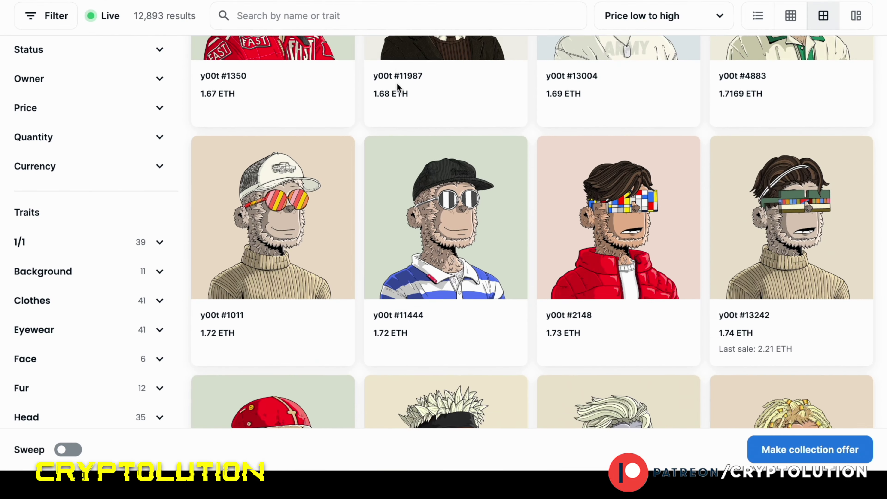
pyautogui.scroll(-15, 397, 82)
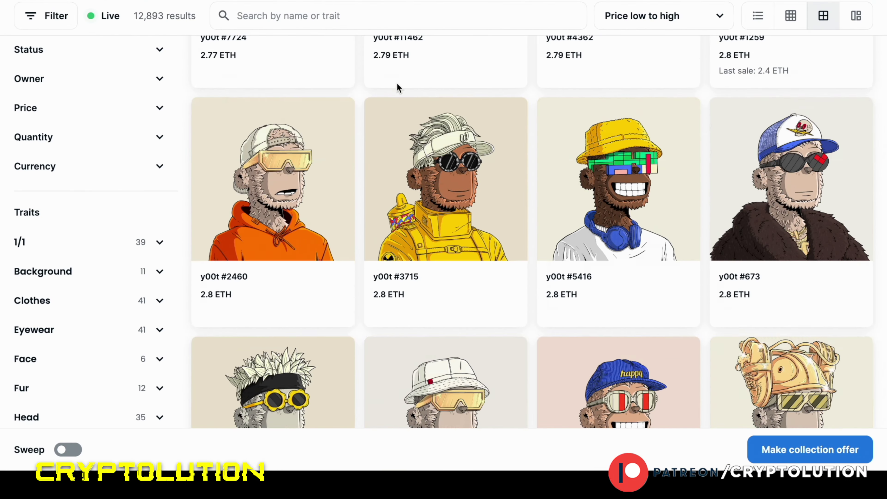
pyautogui.scroll(-8, 396, 83)
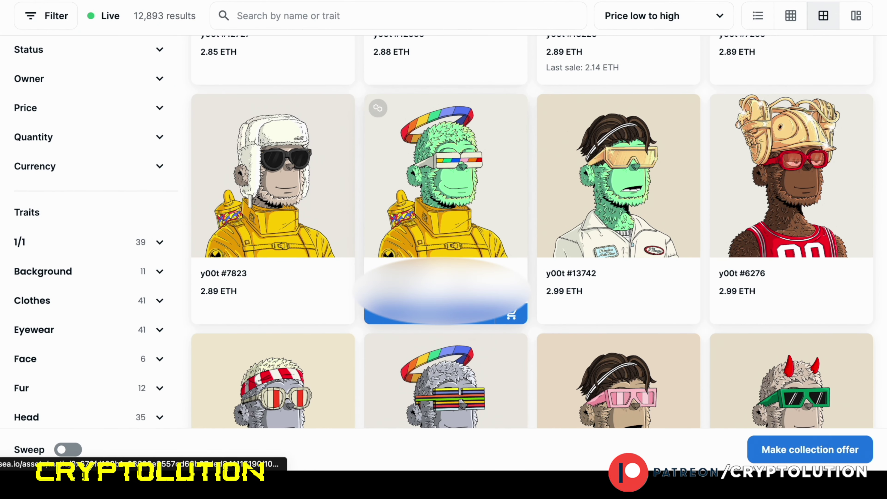
pyautogui.click(458, 275)
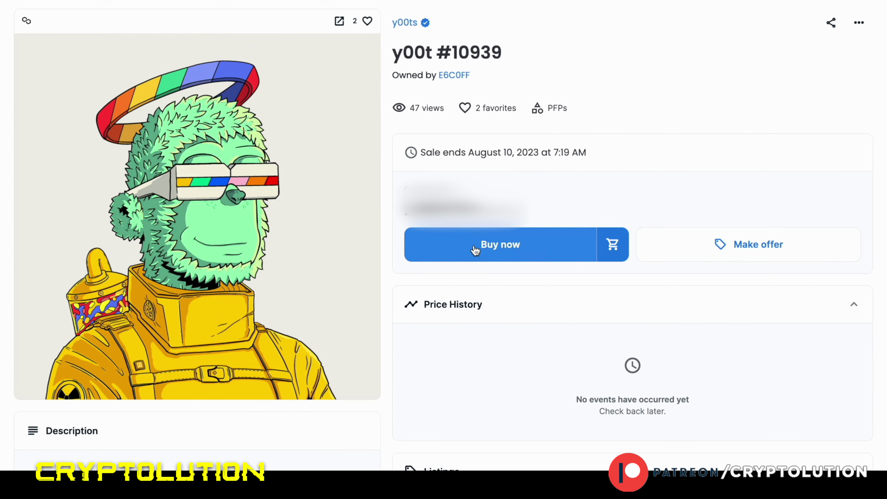
# Step: Buy y00t #10939 with a 3 WETH spending cap, confirming the purchase in MetaMask
pyautogui.click(473, 244)
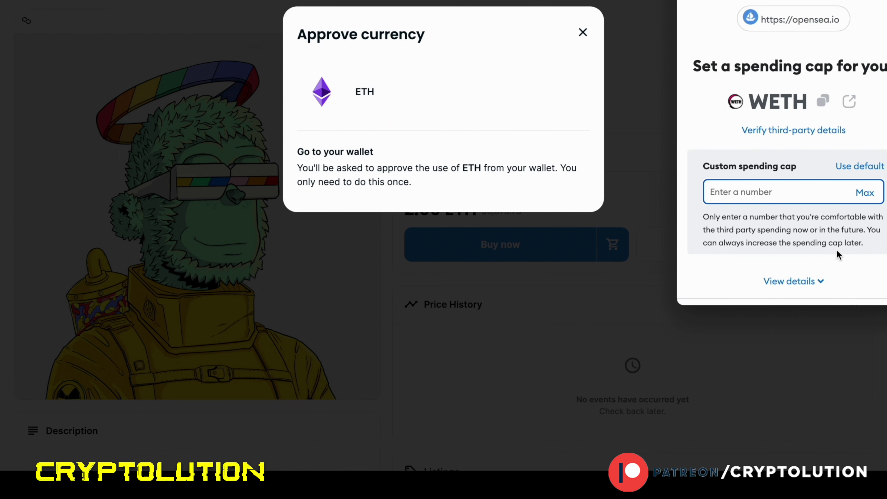
pyautogui.write('3')
pyautogui.scroll(-2, 875, 255)
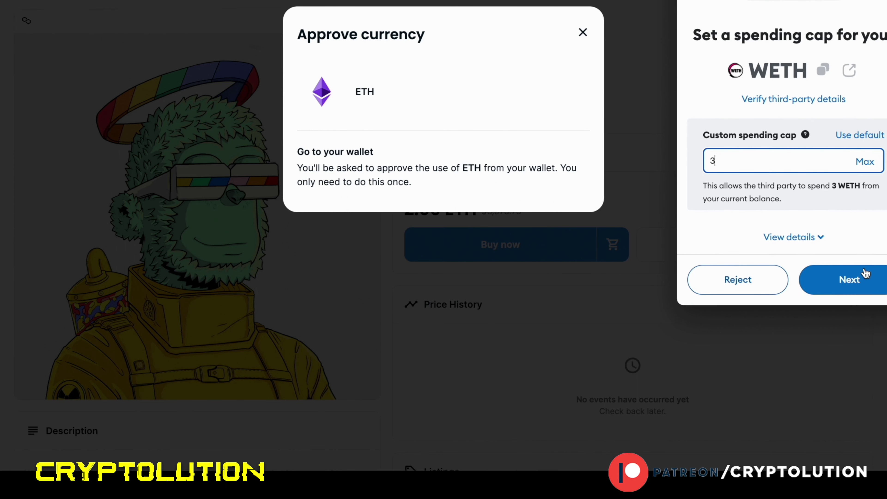
pyautogui.click(860, 275)
pyautogui.scroll(-5, 860, 275)
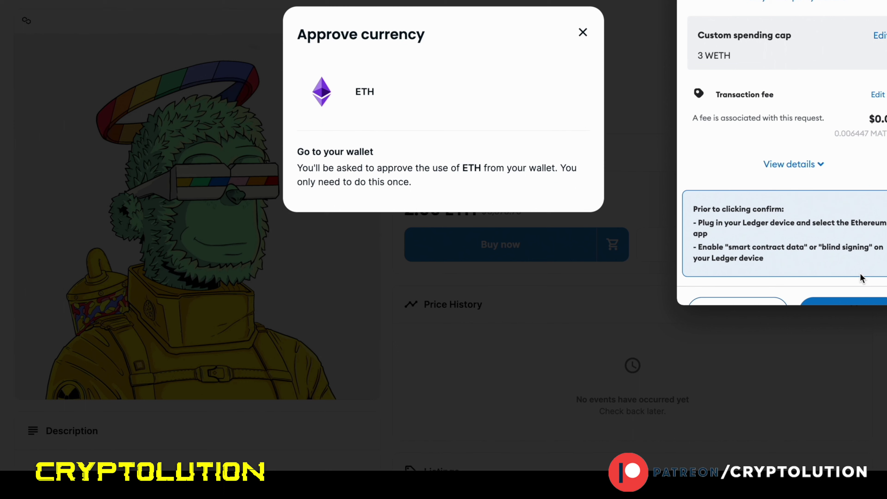
pyautogui.click(860, 274)
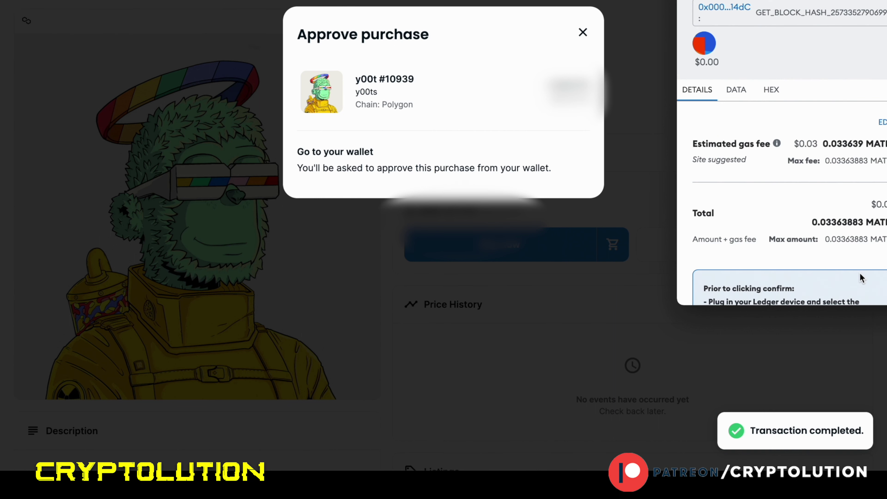
pyautogui.scroll(-5, 859, 276)
pyautogui.click(857, 280)
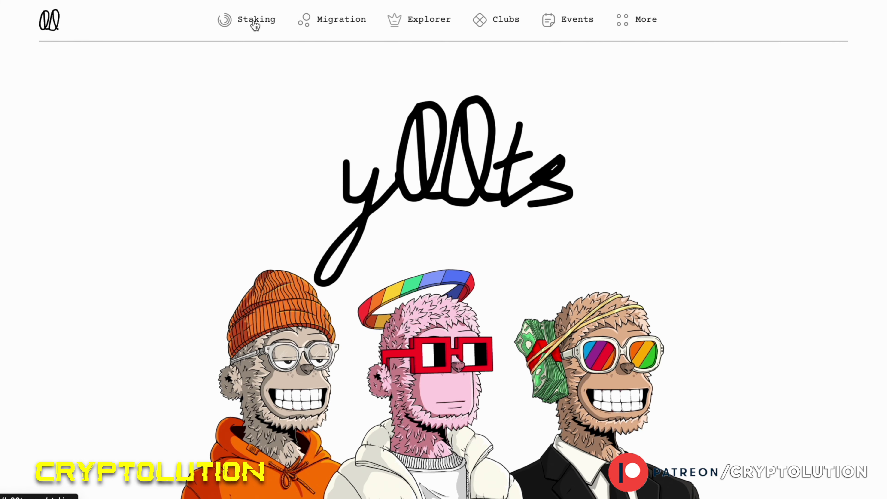
# Step: Start staking y00t #10939 on the y00ts Staking page and dismiss the approval prompt
pyautogui.click(255, 25)
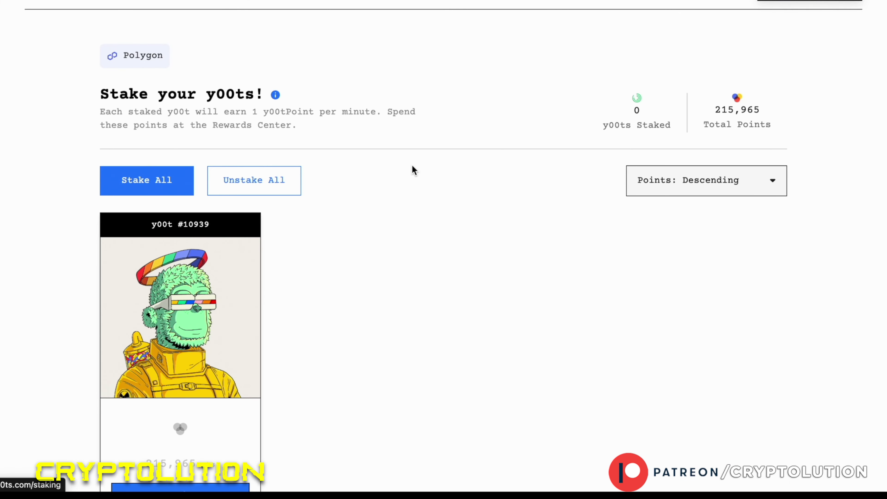
pyautogui.scroll(-3, 412, 166)
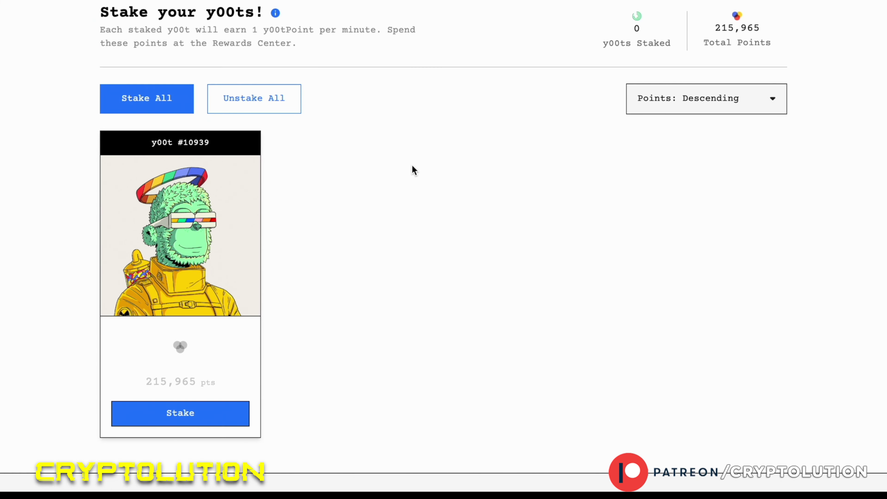
pyautogui.click(207, 408)
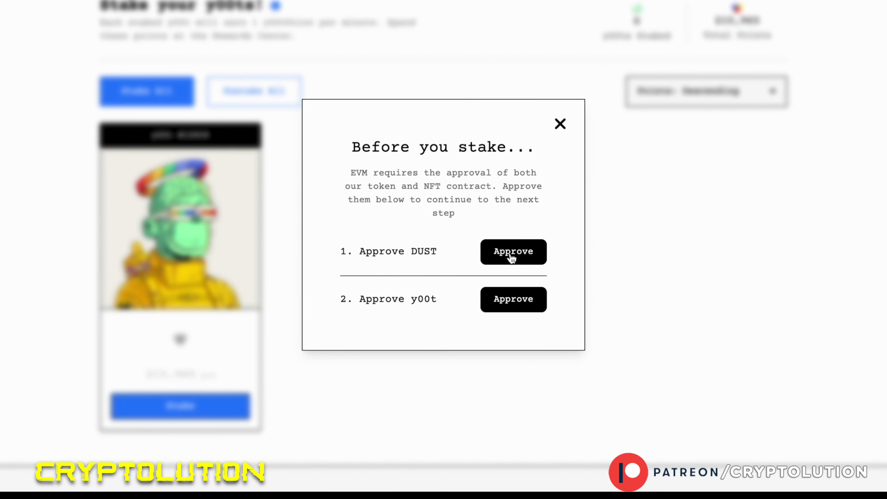
pyautogui.click(560, 124)
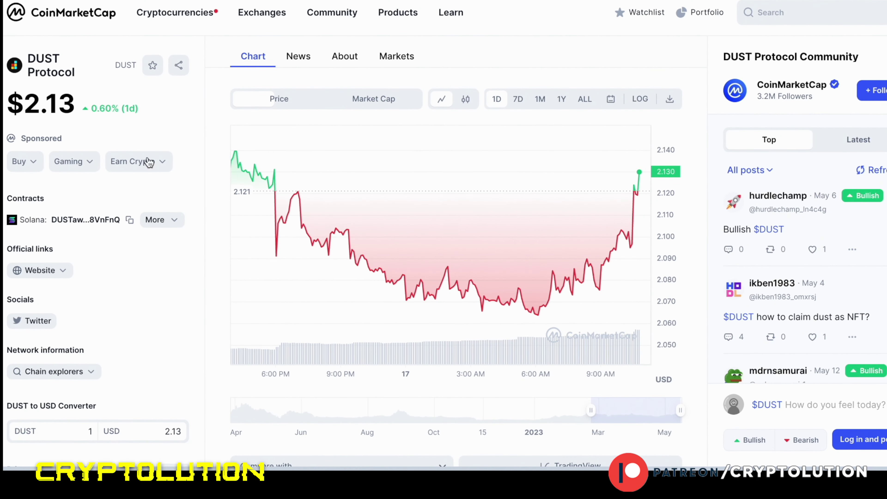
# Step: Copy DUST's Polygon contract address from CoinMarketCap's Contracts list
pyautogui.scroll(-1, 156, 191)
pyautogui.click(155, 213)
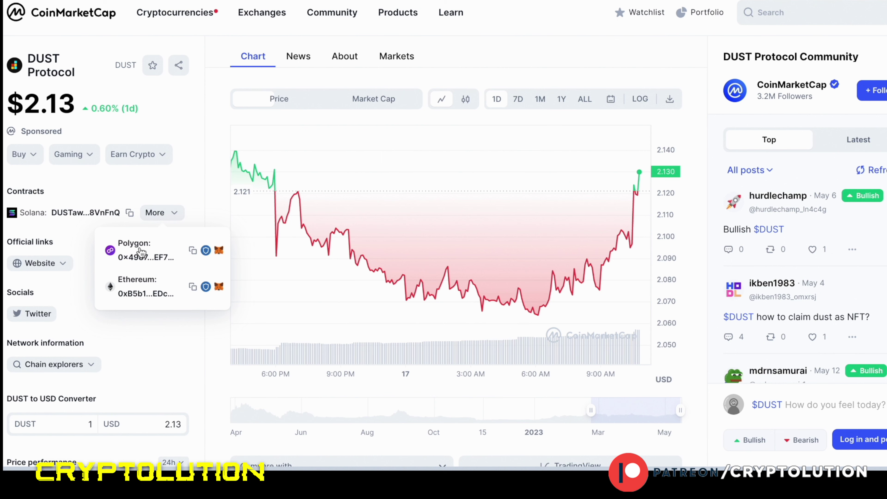
pyautogui.click(193, 250)
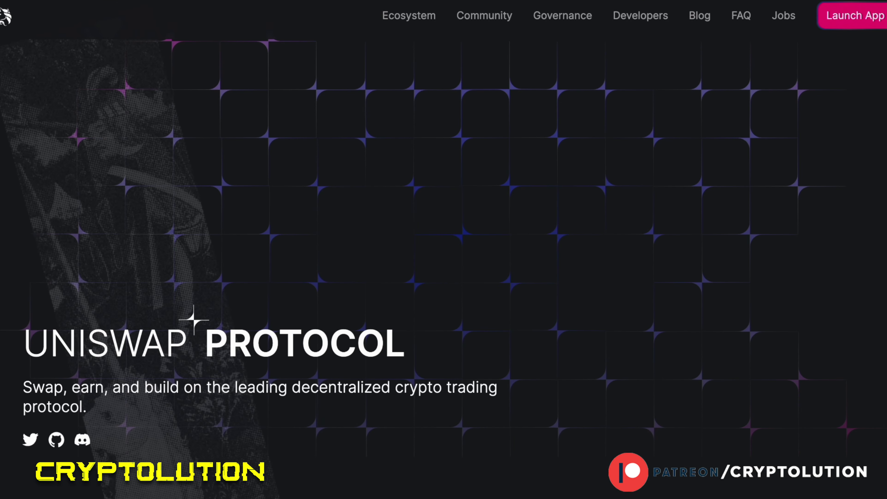
# Step: Launch the Uniswap app and connect MetaMask on Polygon, with WETH as the input token
pyautogui.click(860, 27)
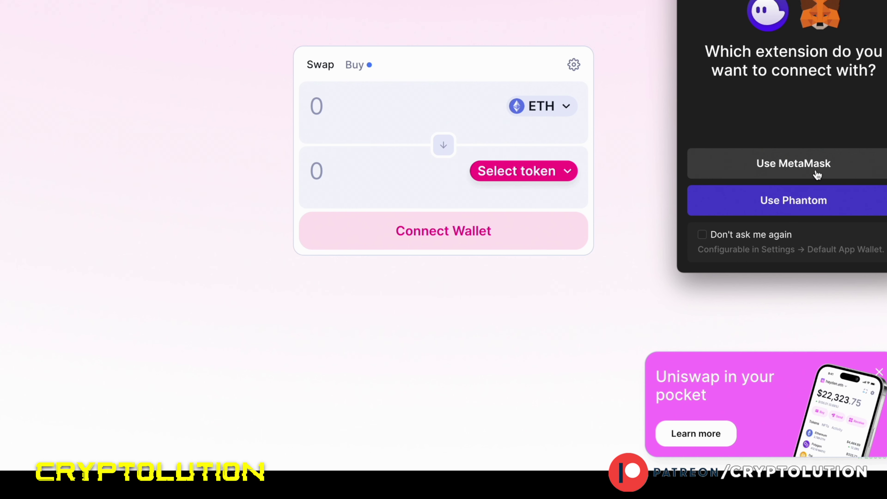
pyautogui.click(784, 169)
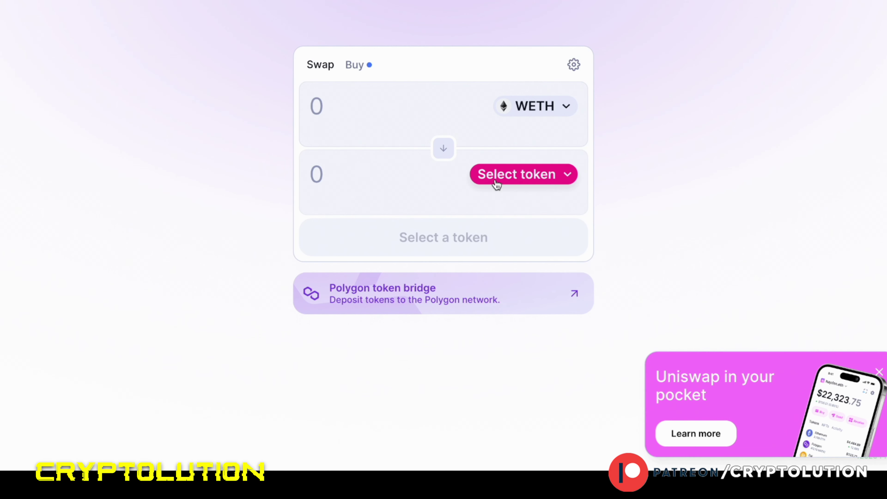
pyautogui.moveTo(572, 145)
# Step: Set DUST as the output token via its pasted address and use the full 0.02729 WETH balance
pyautogui.click(496, 184)
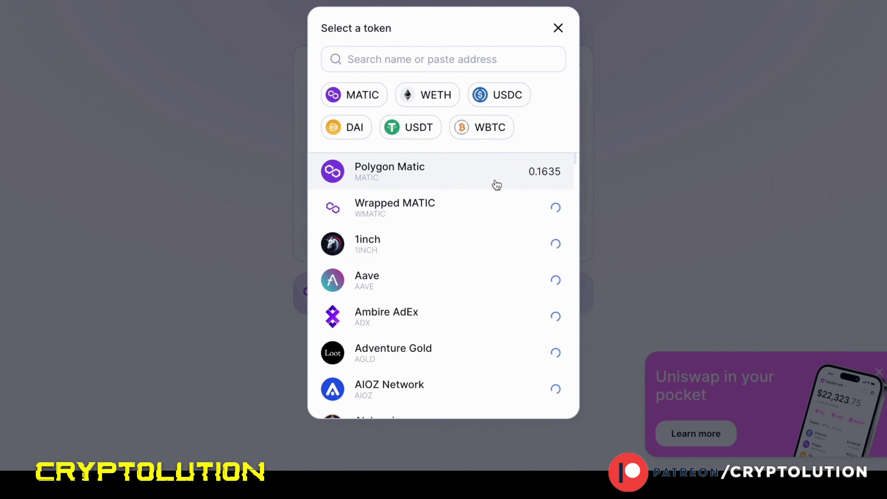
pyautogui.hotkey('ctrl', 'v')
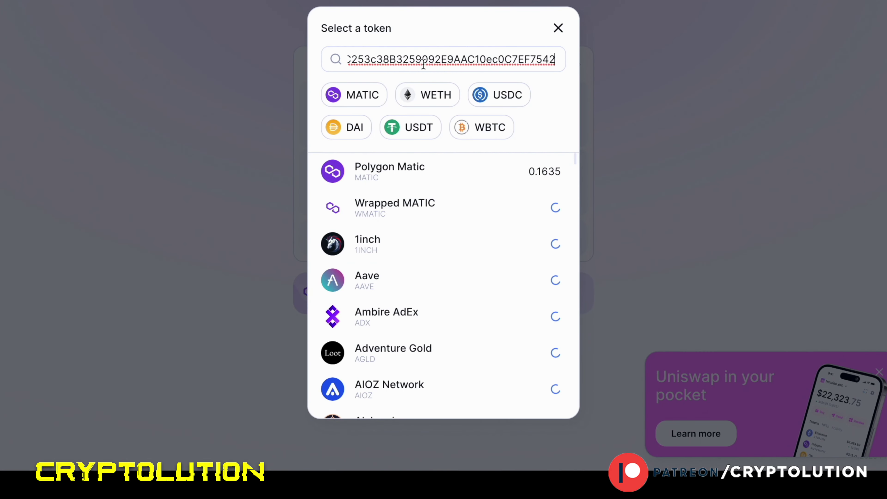
pyautogui.click(391, 168)
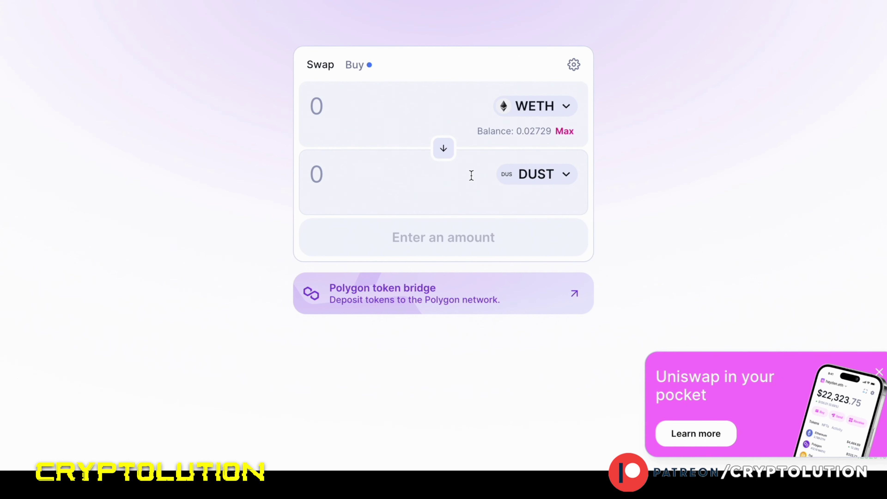
pyautogui.click(565, 131)
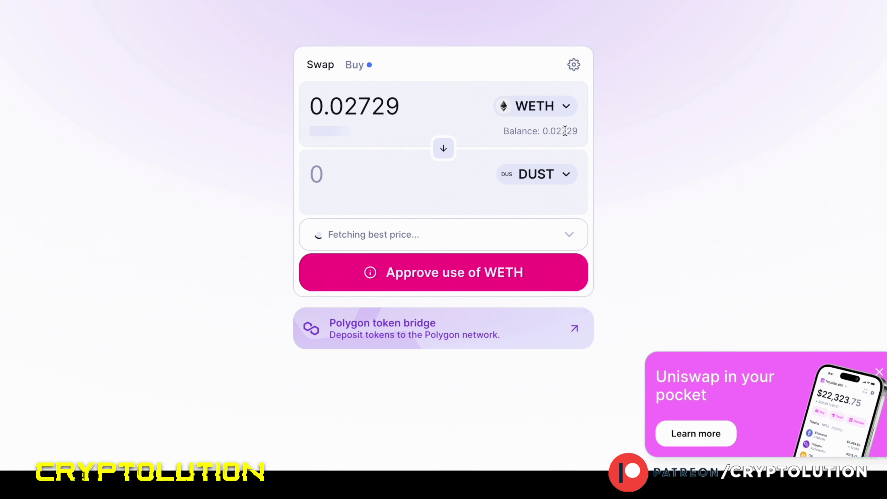
# Step: Approve Uniswap to spend the 0.02729 WETH with the Max cap in MetaMask
pyautogui.click(496, 283)
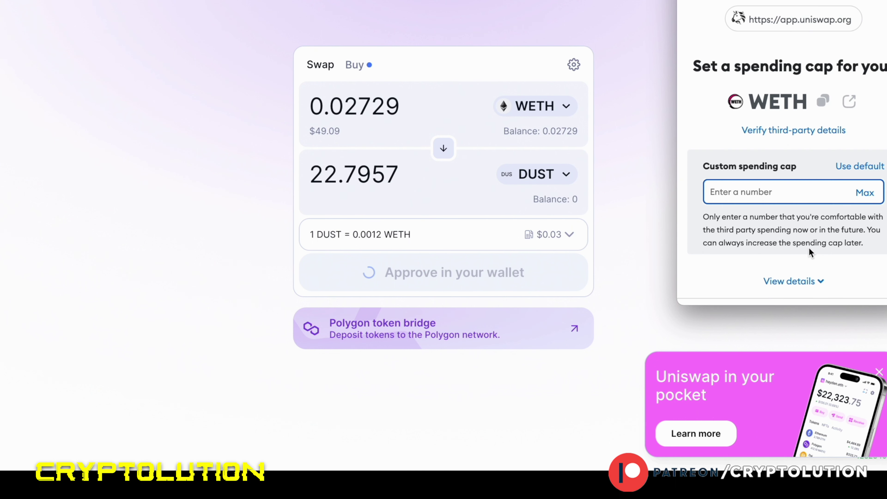
pyautogui.click(861, 198)
pyautogui.scroll(-1, 854, 222)
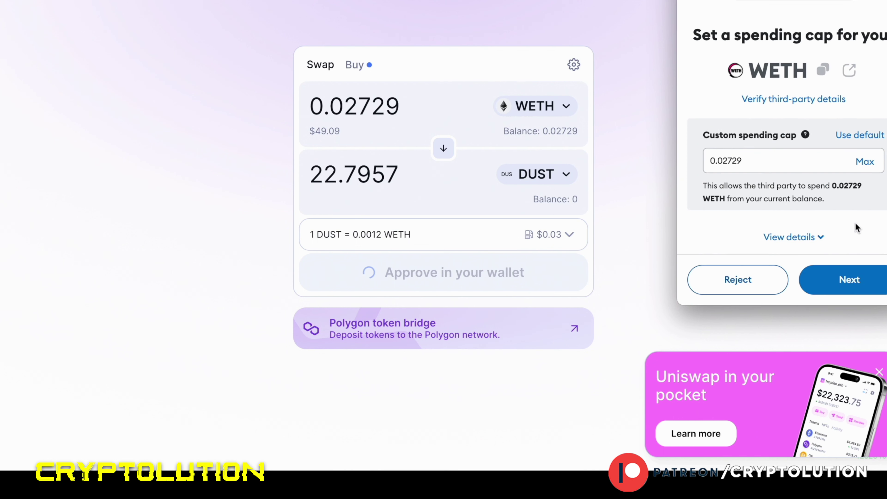
pyautogui.click(848, 280)
pyautogui.scroll(-1, 846, 279)
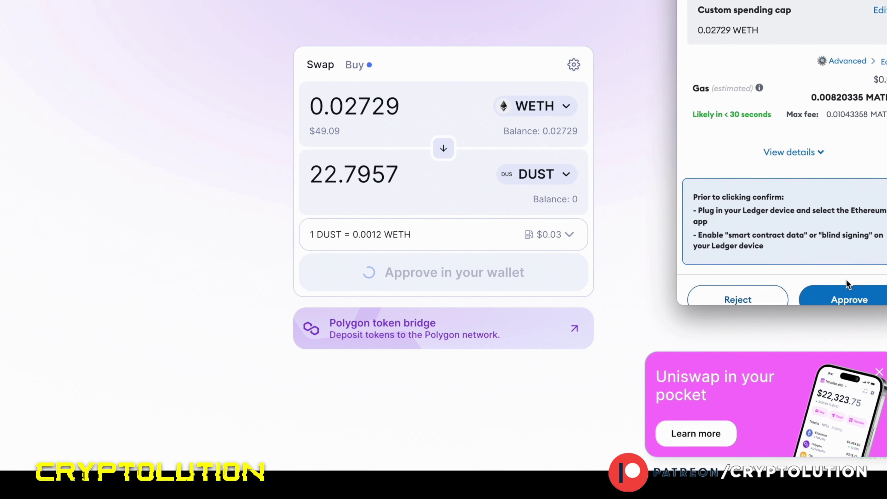
pyautogui.click(845, 297)
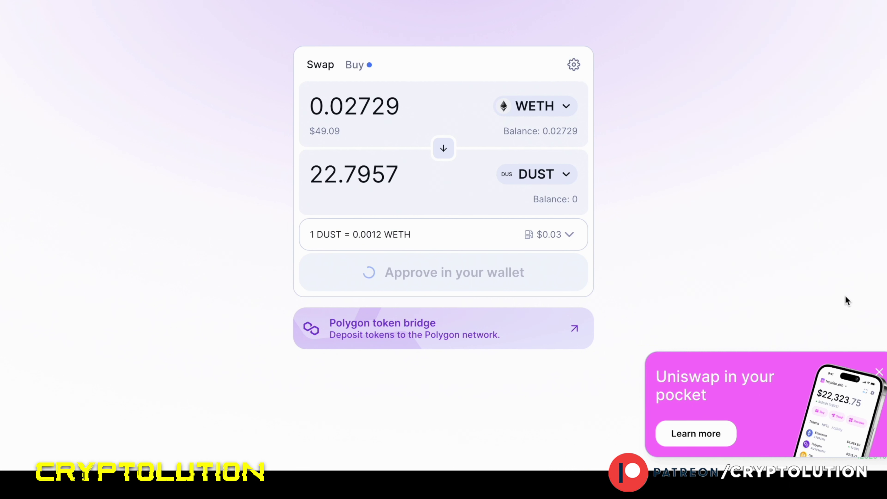
# Step: Swap 0.02729 WETH for about 22.782 DUST and confirm the transaction in MetaMask
pyautogui.click(525, 281)
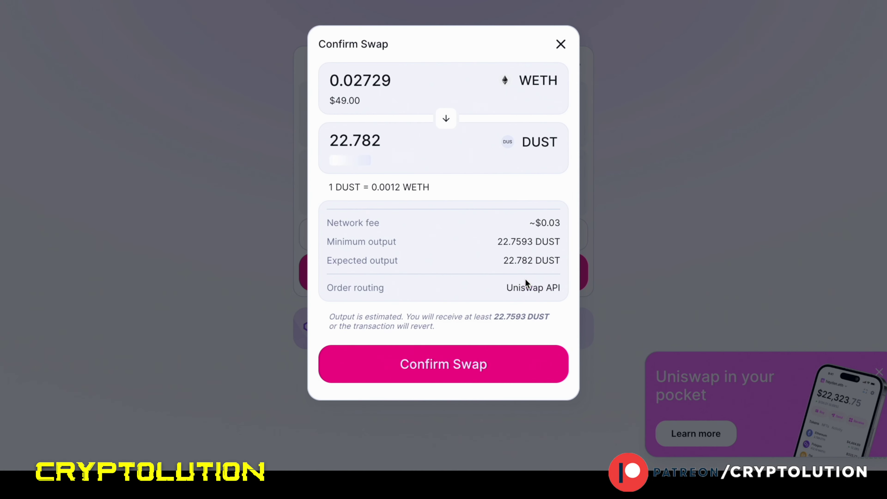
pyautogui.click(508, 363)
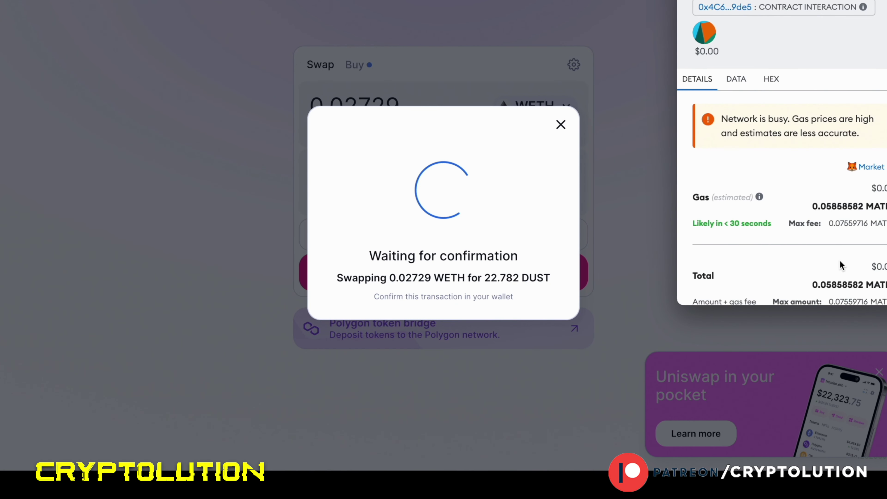
pyautogui.scroll(-3, 841, 265)
pyautogui.click(847, 280)
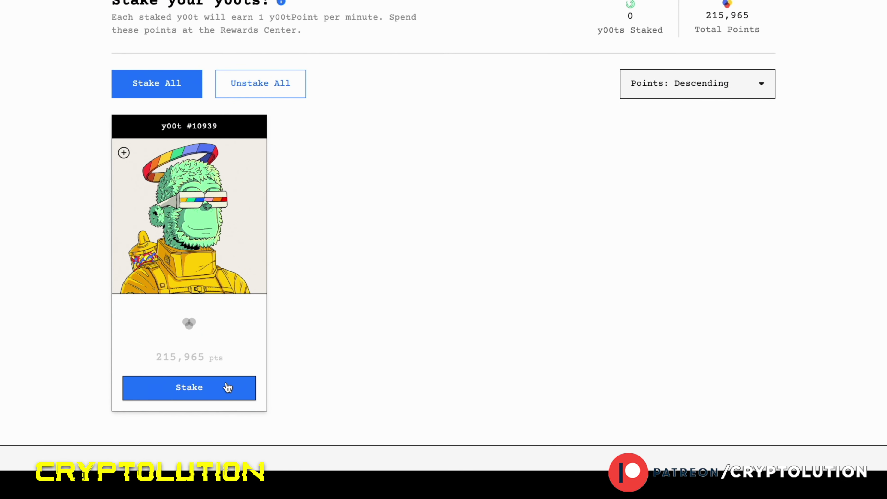
# Step: Start staking y00t #10939 and approve DUST spending with the Max cap
pyautogui.click(226, 385)
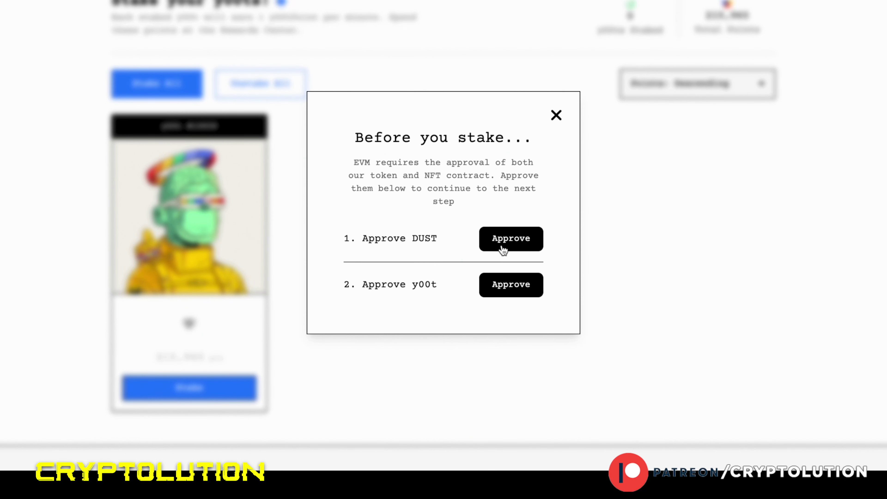
pyautogui.click(504, 246)
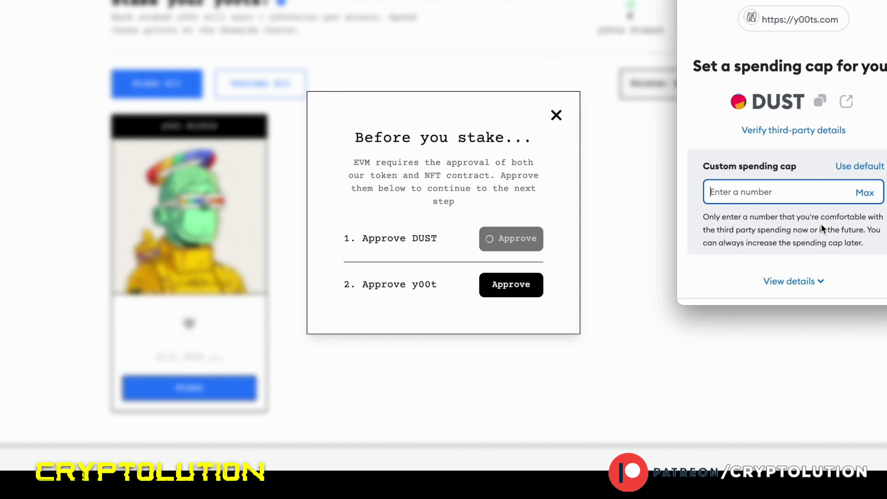
pyautogui.scroll(-2, 821, 224)
pyautogui.click(863, 148)
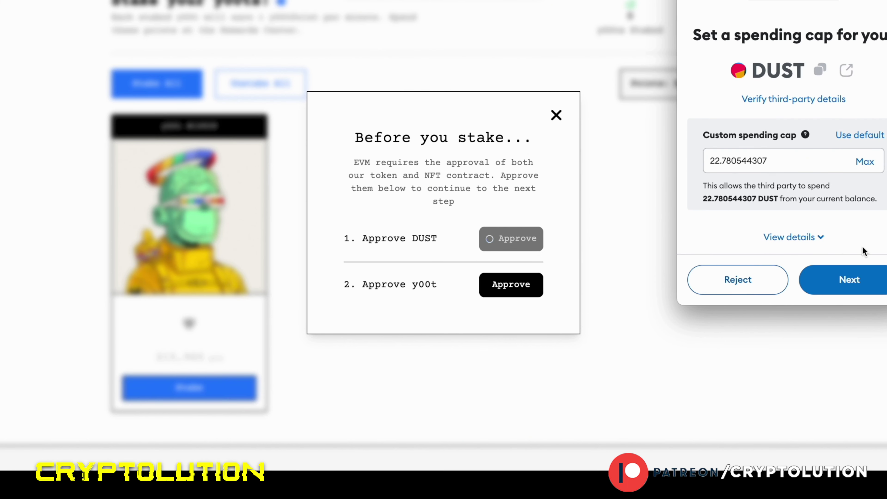
pyautogui.click(864, 283)
pyautogui.scroll(-5, 862, 283)
pyautogui.click(862, 283)
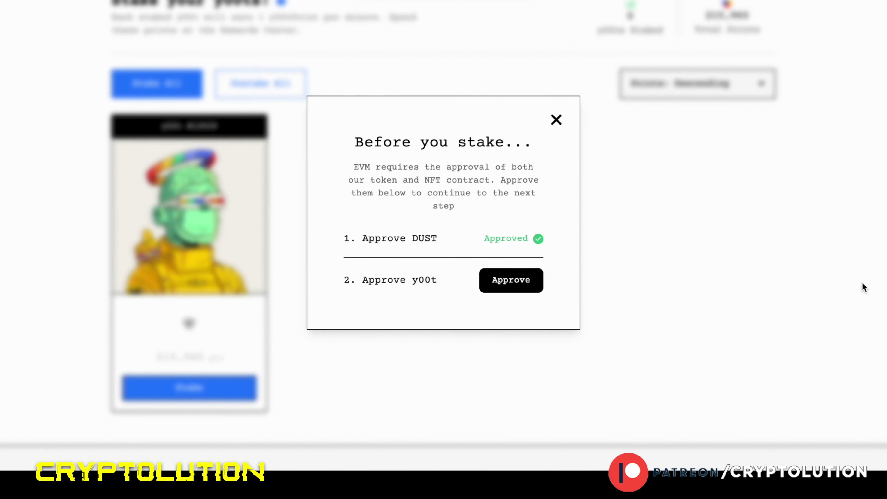
# Step: Approve the y00t NFT contract and confirm it in MetaMask
pyautogui.click(517, 283)
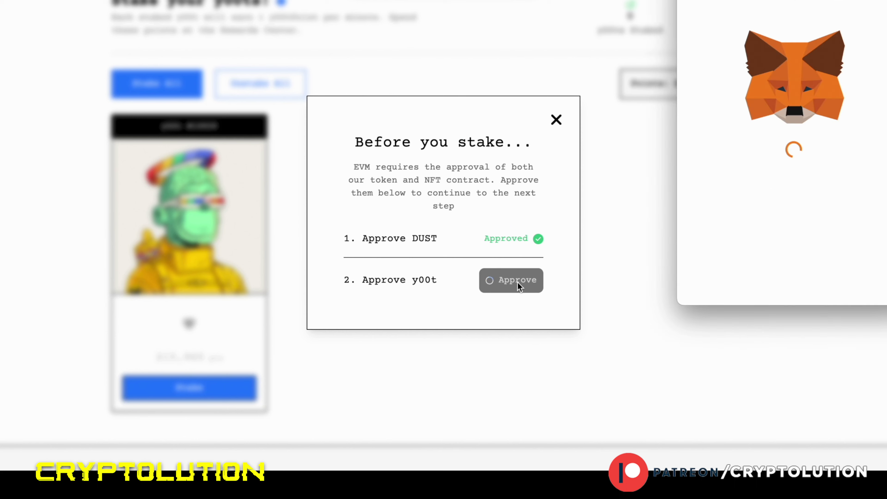
pyautogui.scroll(-5, 850, 262)
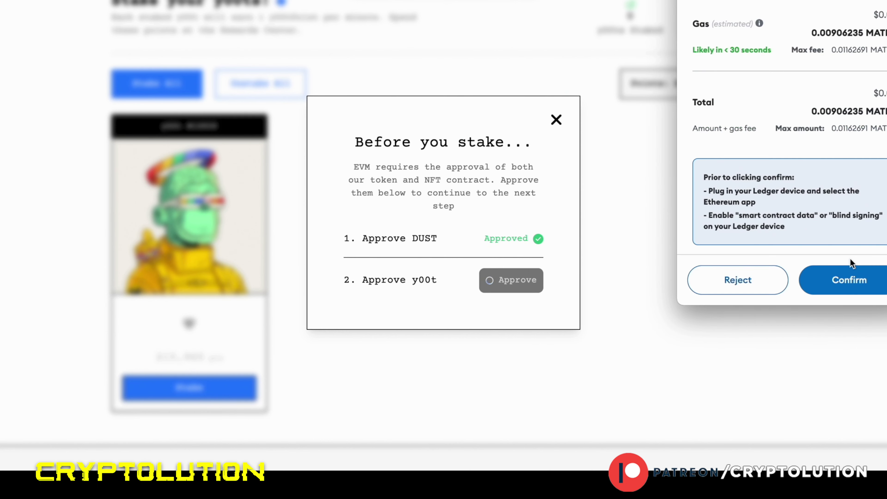
pyautogui.click(849, 279)
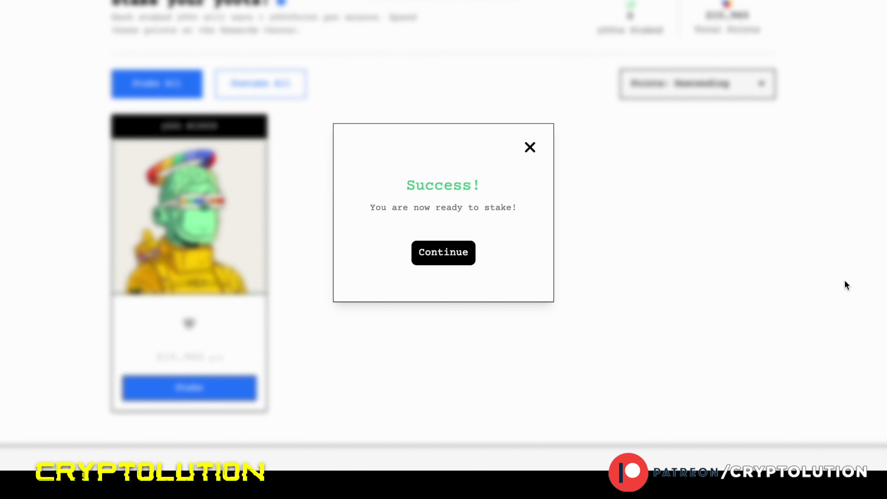
# Step: Continue past the Success dialog and confirm the y00t #10939 staking transaction in MetaMask
pyautogui.click(449, 255)
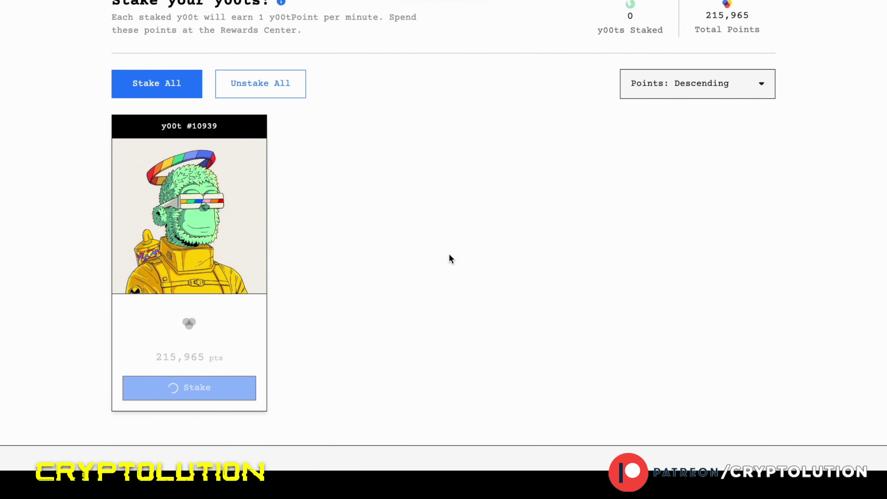
pyautogui.scroll(-4, 862, 250)
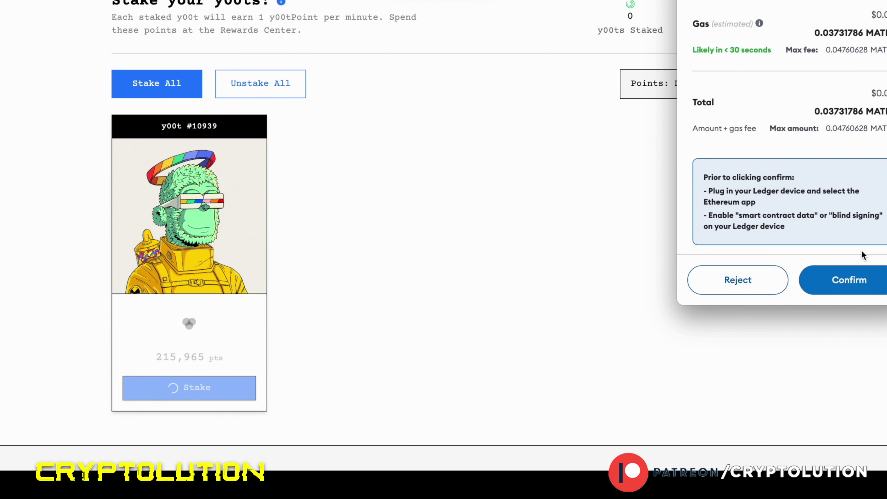
pyautogui.click(856, 280)
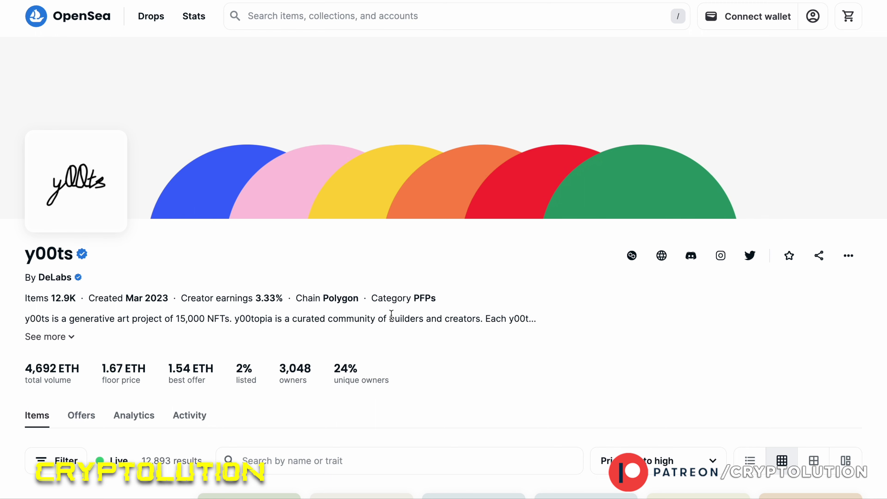
pyautogui.scroll(-9, 391, 314)
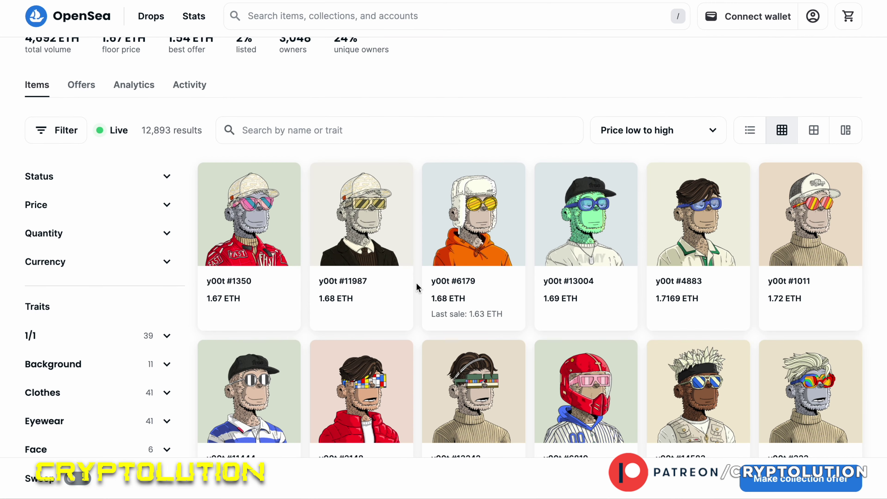
pyautogui.scroll(4, 416, 287)
pyautogui.scroll(2, 416, 283)
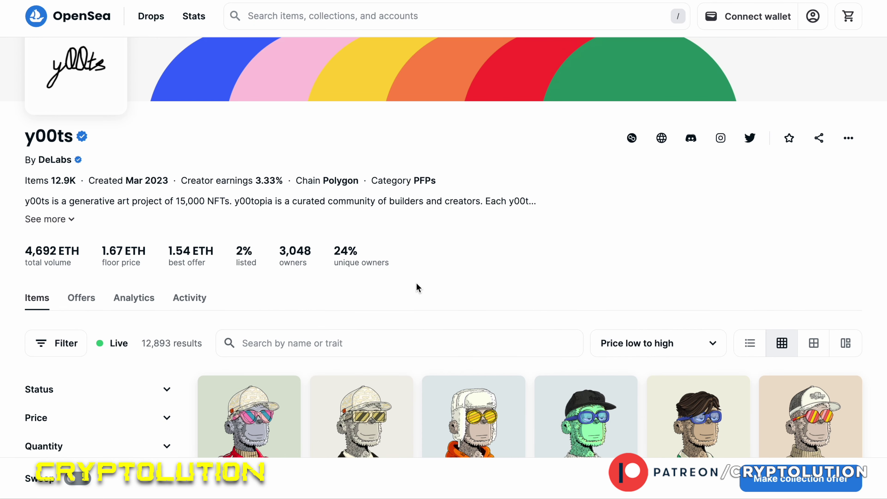
pyautogui.scroll(2, 417, 283)
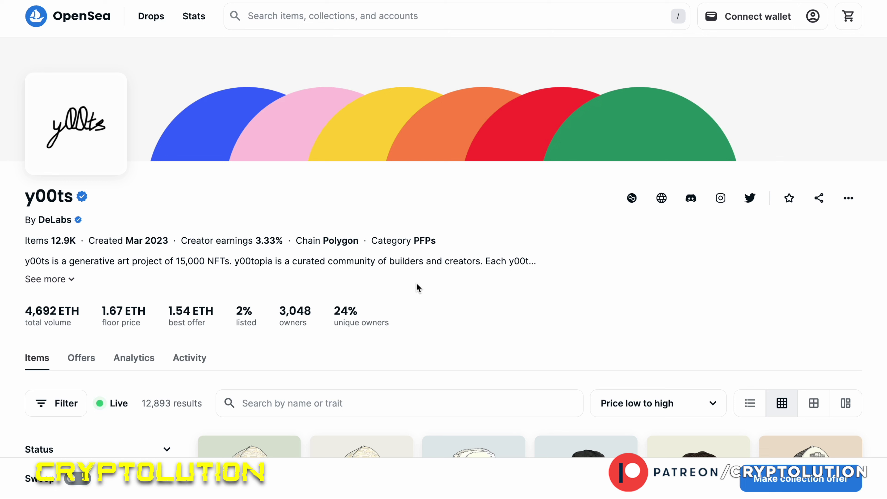